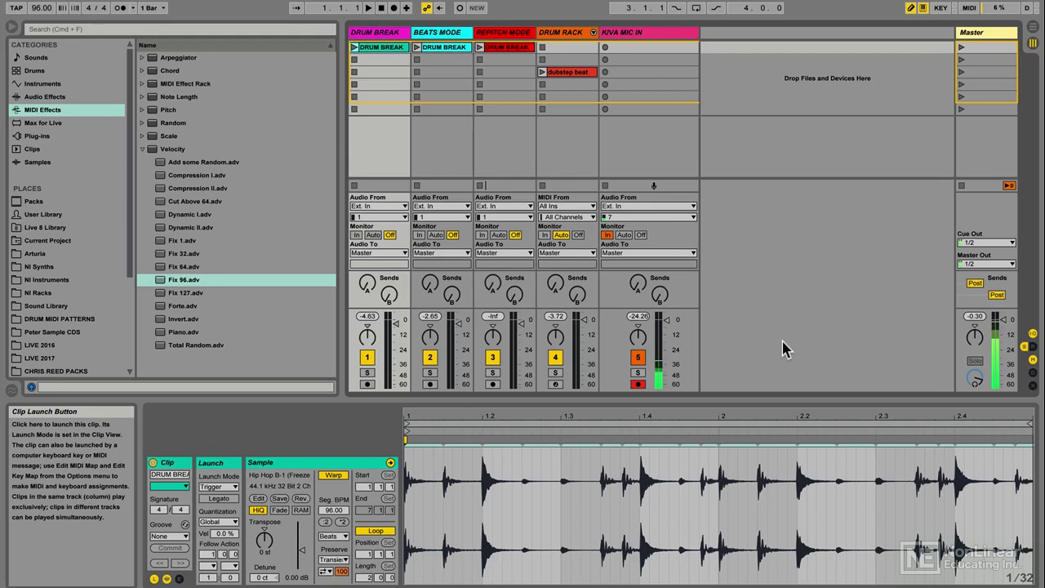
# Play the original drum break, stop it, then launch the Beats Mode drum break
pyautogui.click(355, 51)
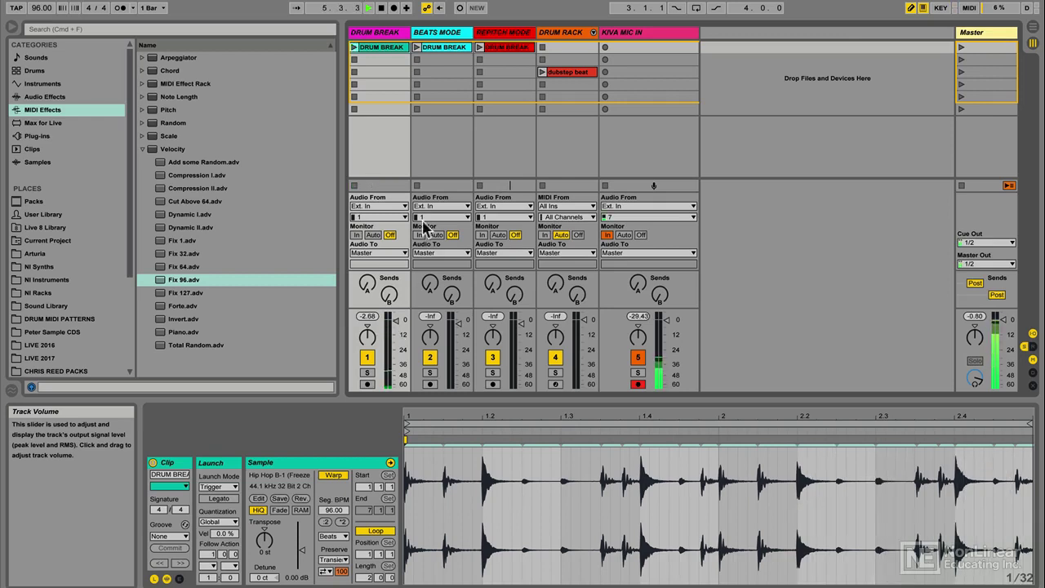
pyautogui.click(381, 8)
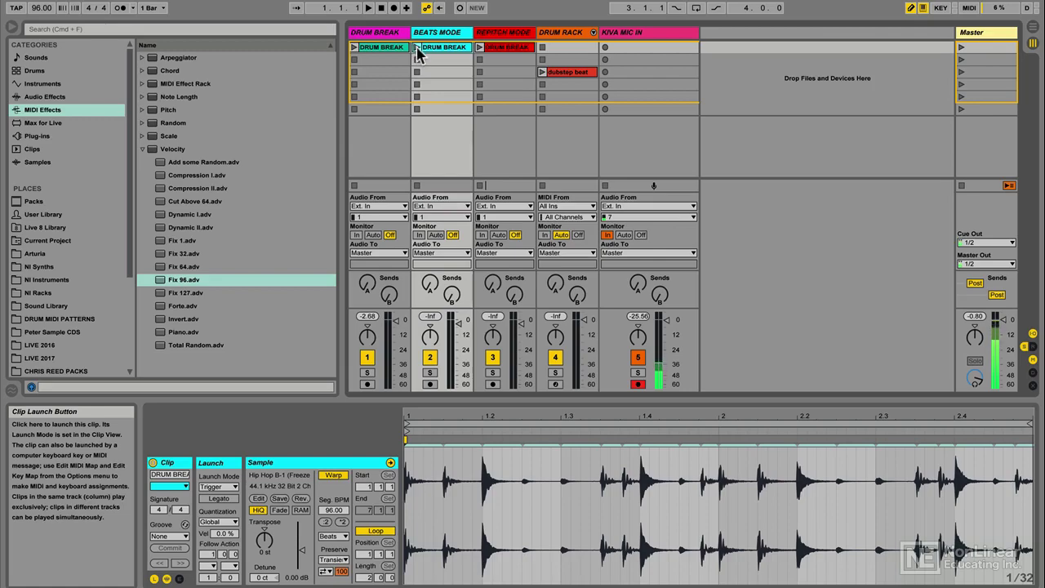
pyautogui.click(416, 48)
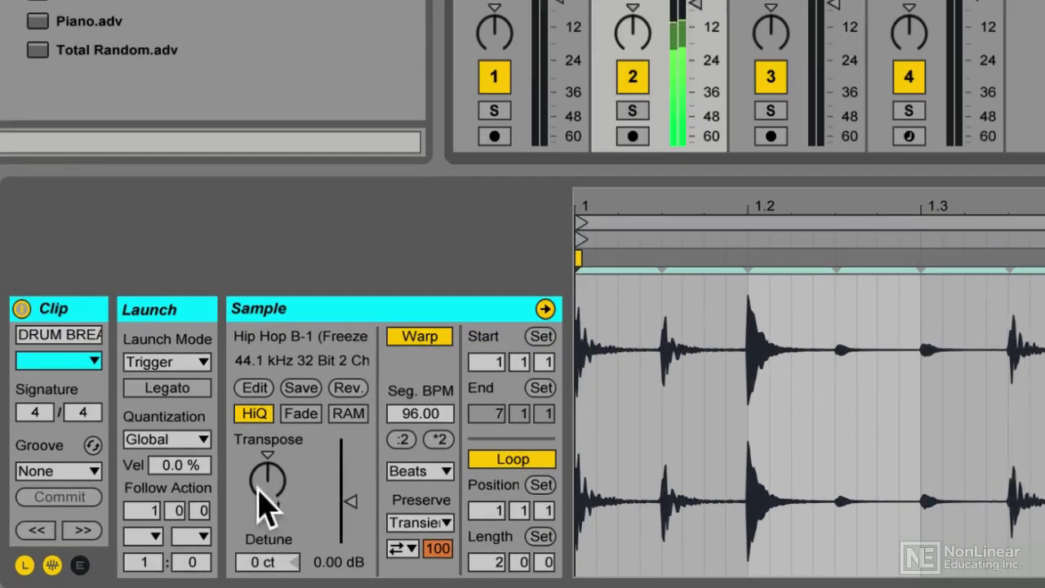
# Sweep the Beats Mode break's transpose through several values, ending at 29 semitones up
pyautogui.moveTo(260, 489); pyautogui.dragTo(259, 514)
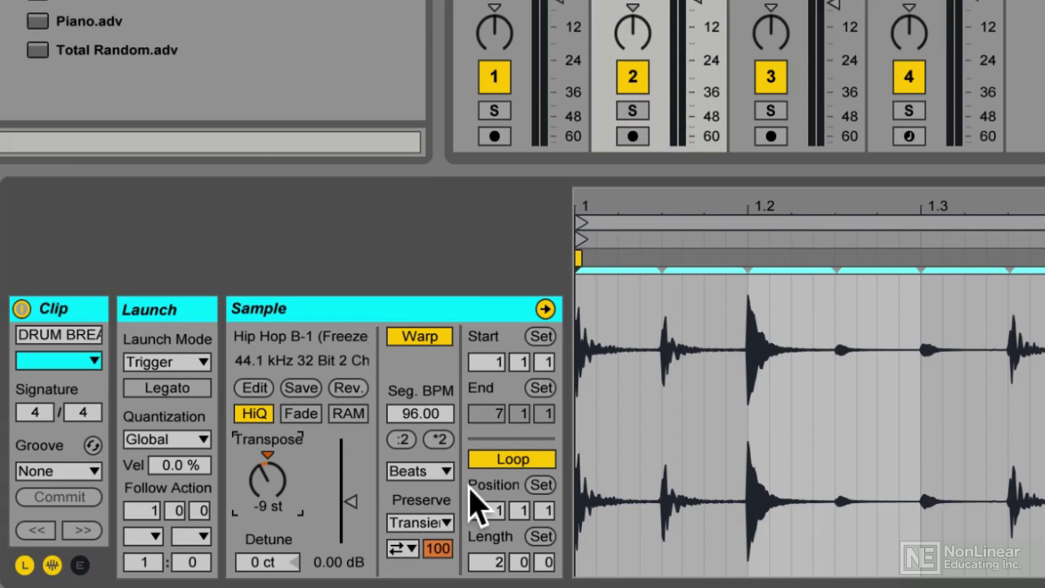
pyautogui.moveTo(269, 454); pyautogui.dragTo(269, 408)
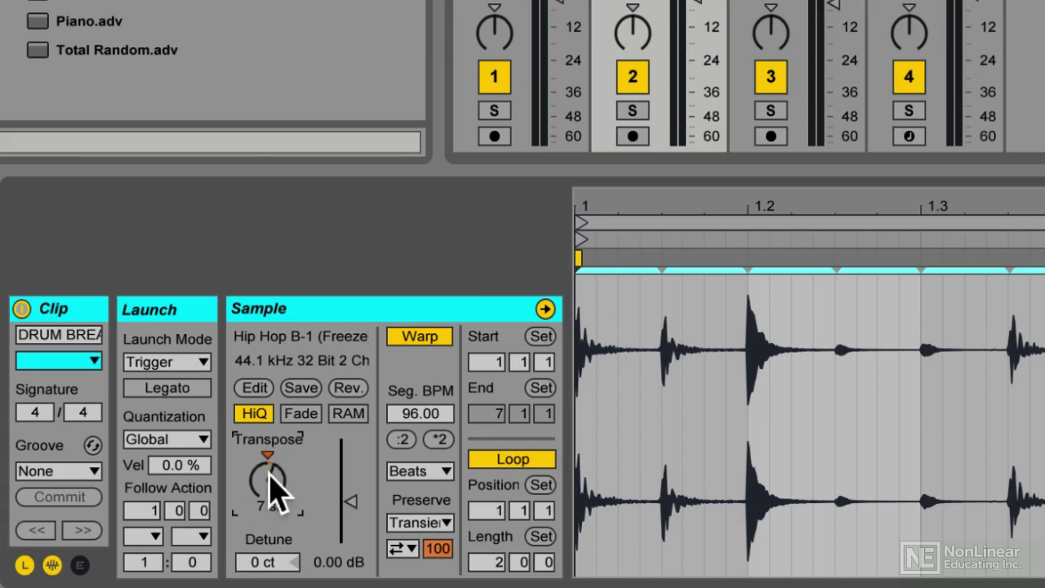
pyautogui.moveTo(271, 490); pyautogui.dragTo(270, 475)
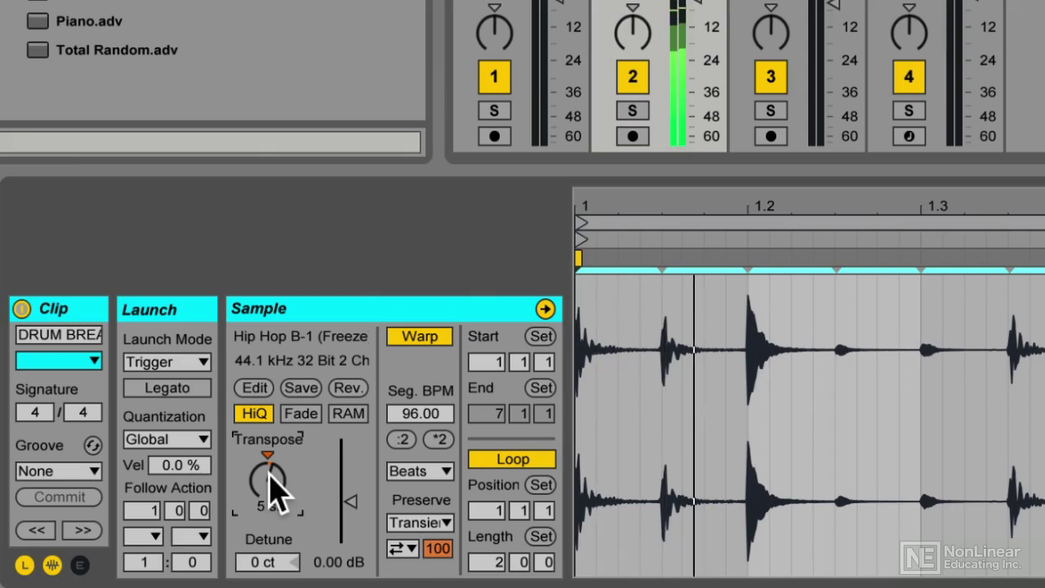
pyautogui.press('space')
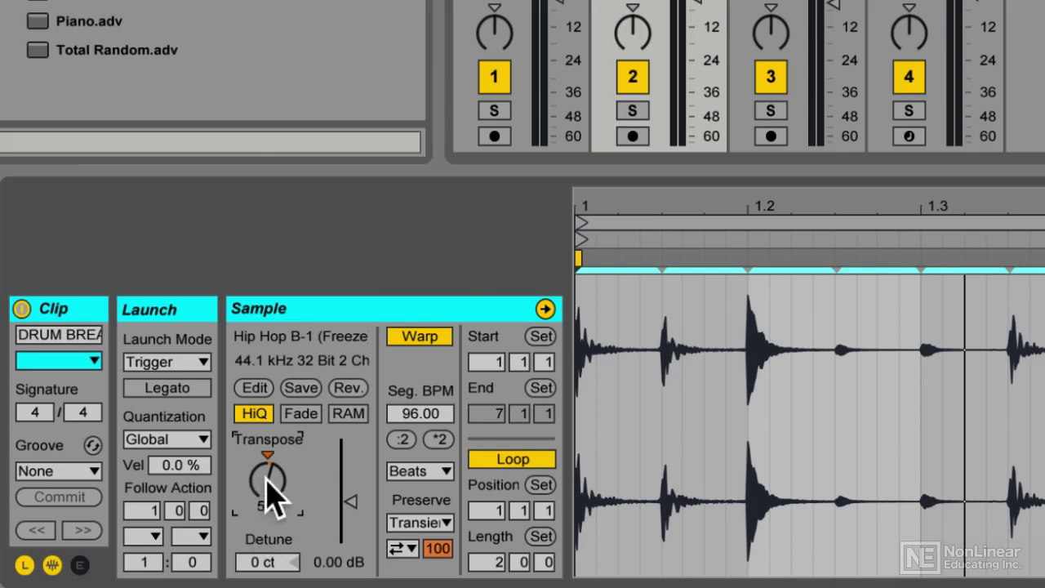
pyautogui.moveTo(267, 479); pyautogui.dragTo(266, 289)
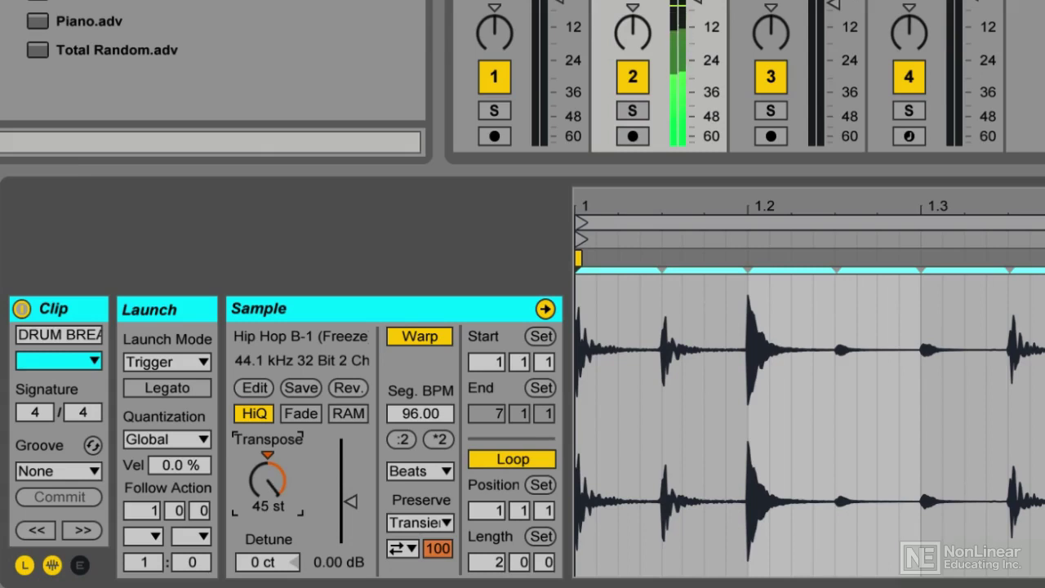
pyautogui.moveTo(266, 289); pyautogui.dragTo(266, 356)
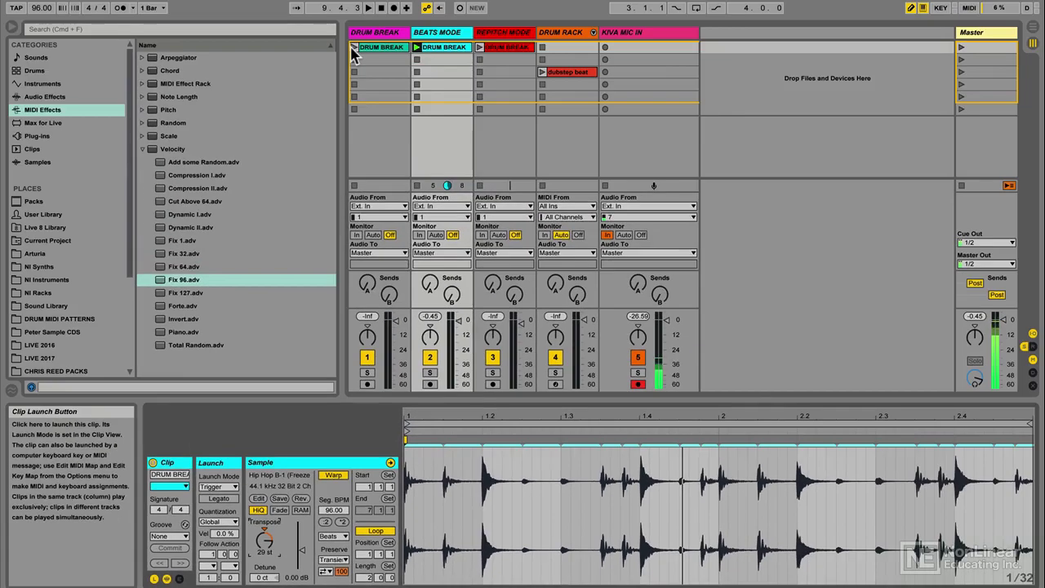
# Play the track 1 drum break with the dubstep beat MIDI clip, then stop everything
pyautogui.click(354, 48)
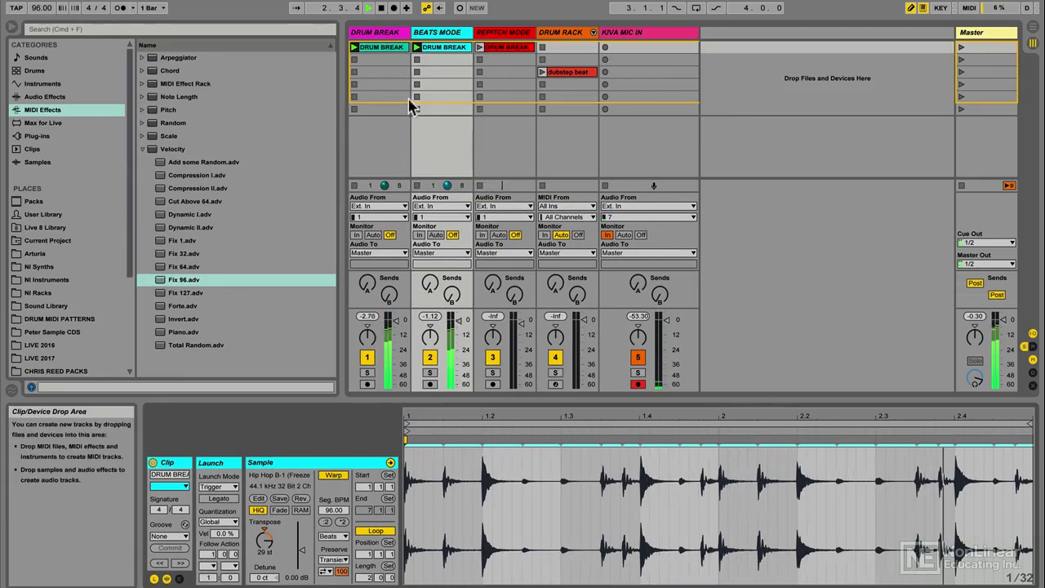
pyautogui.click(561, 72)
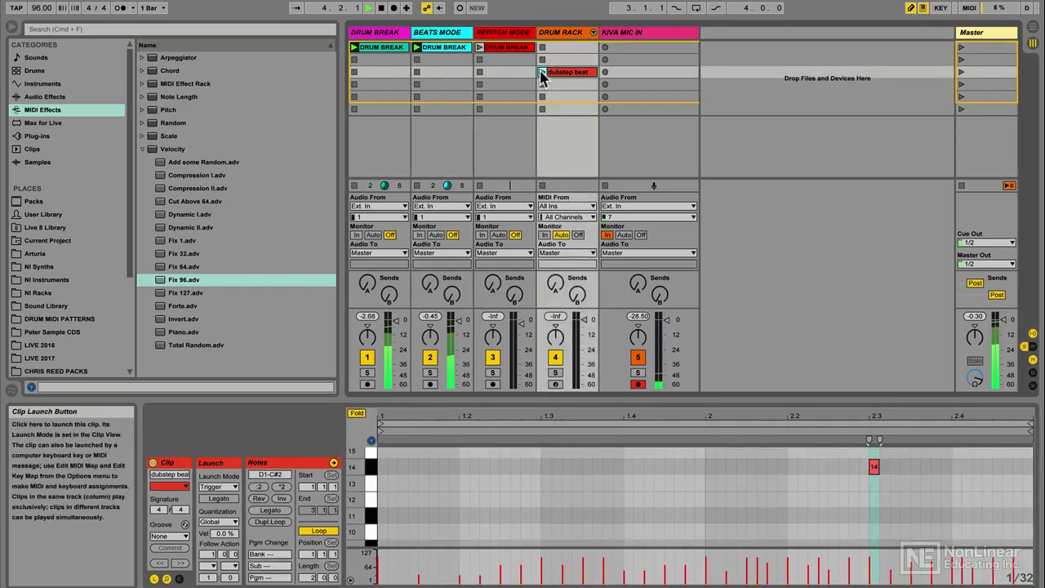
pyautogui.click(542, 72)
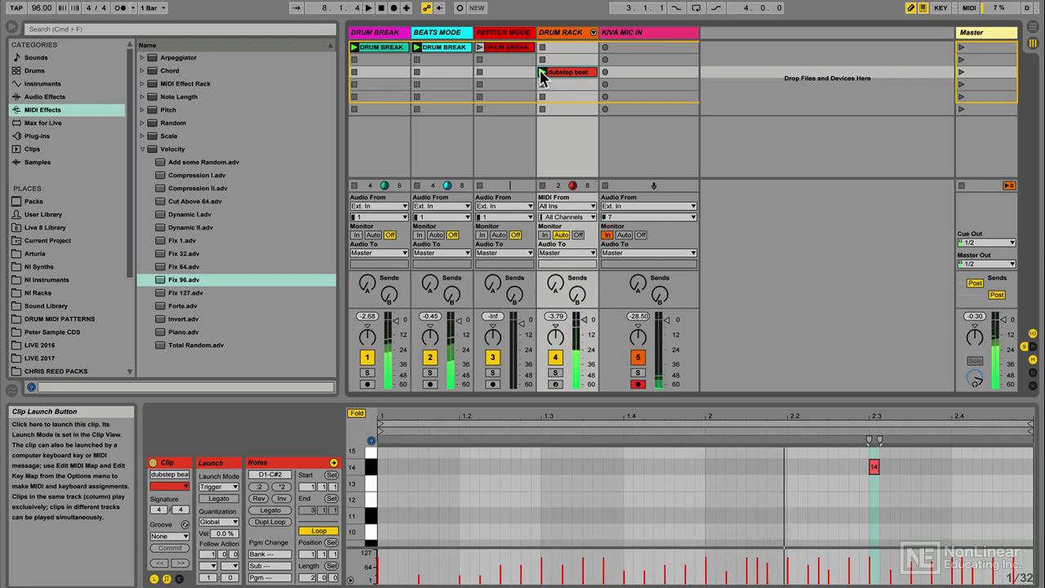
pyautogui.press('space')
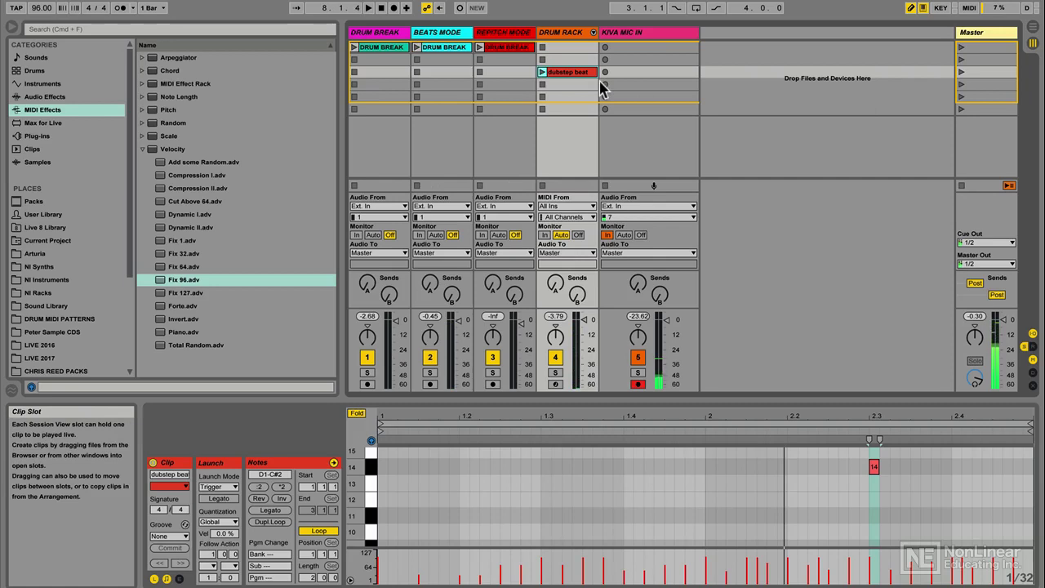
# Switch the Repitch Mode clip's warp mode to Re-Pitch and reset its transpose to 0 st
pyautogui.click(501, 49)
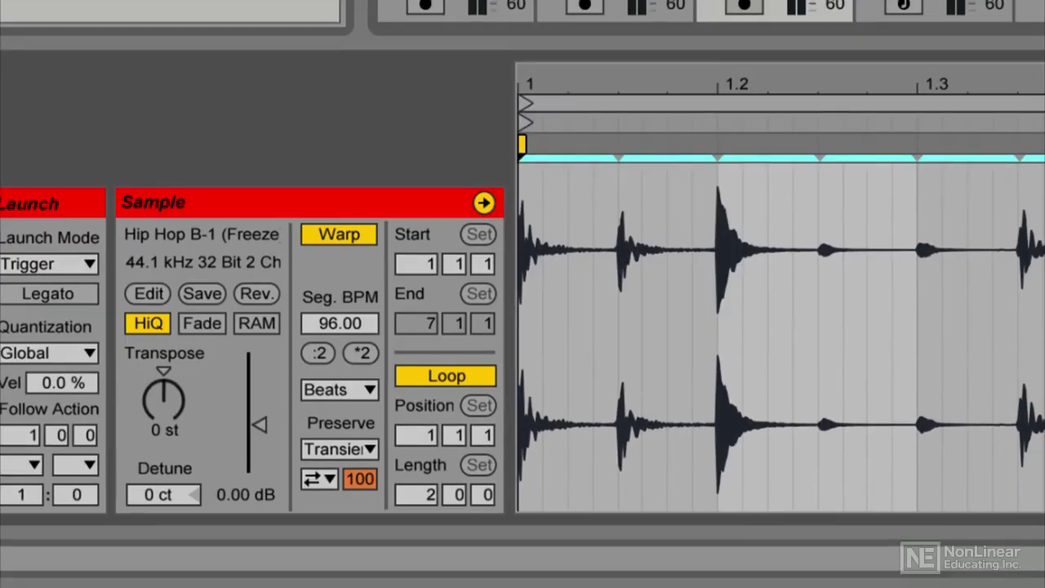
pyautogui.click(335, 389)
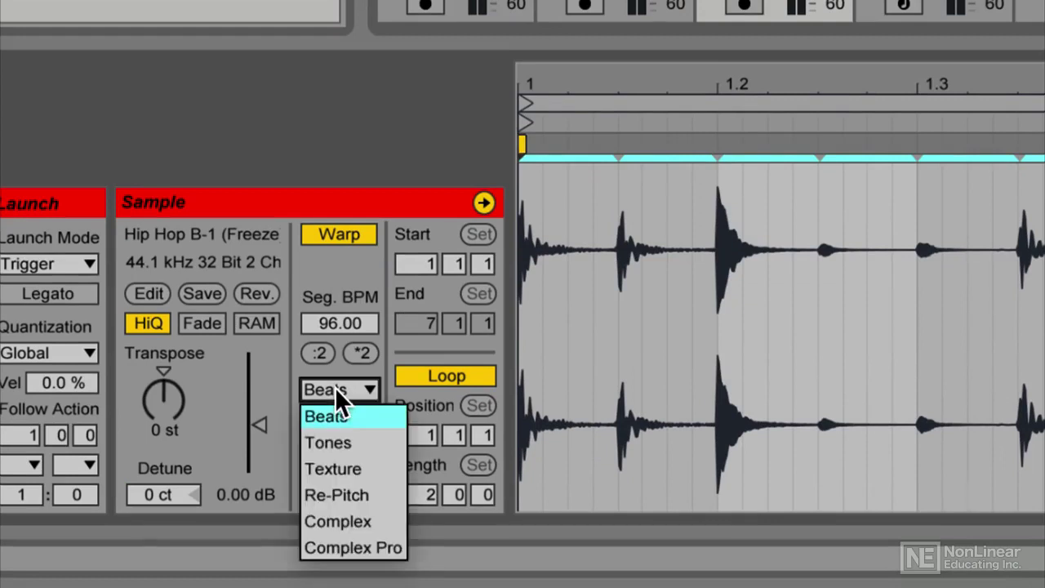
pyautogui.click(350, 495)
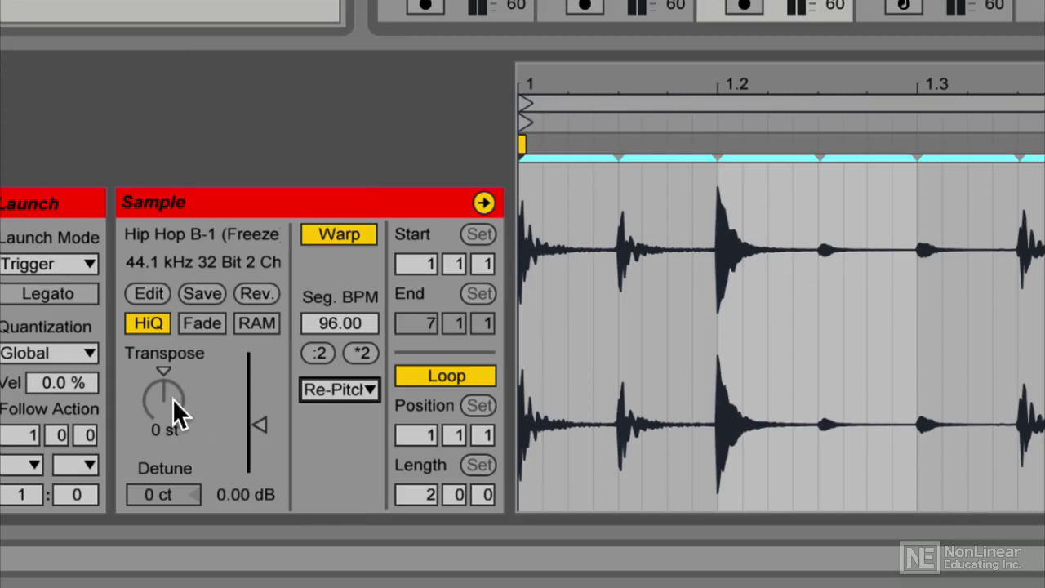
pyautogui.moveTo(164, 394)
pyautogui.mouseDown()
pyautogui.moveTo(163, 421)
pyautogui.moveTo(164, 408)
pyautogui.mouseUp()
pyautogui.press('Delete')
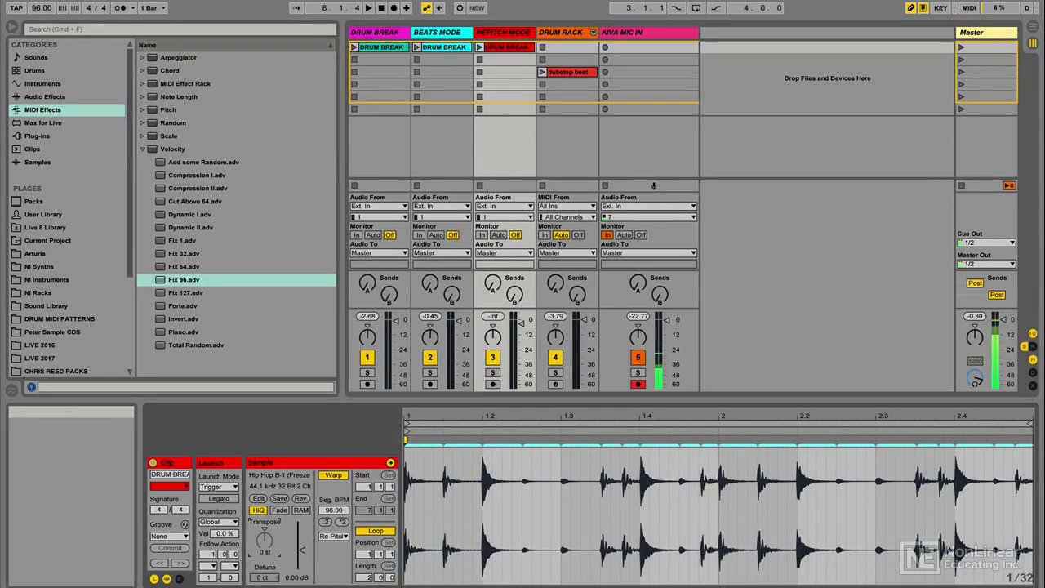
# Launch the Repitch Mode break and raise the project tempo from 96 to 139 BPM
pyautogui.click(479, 48)
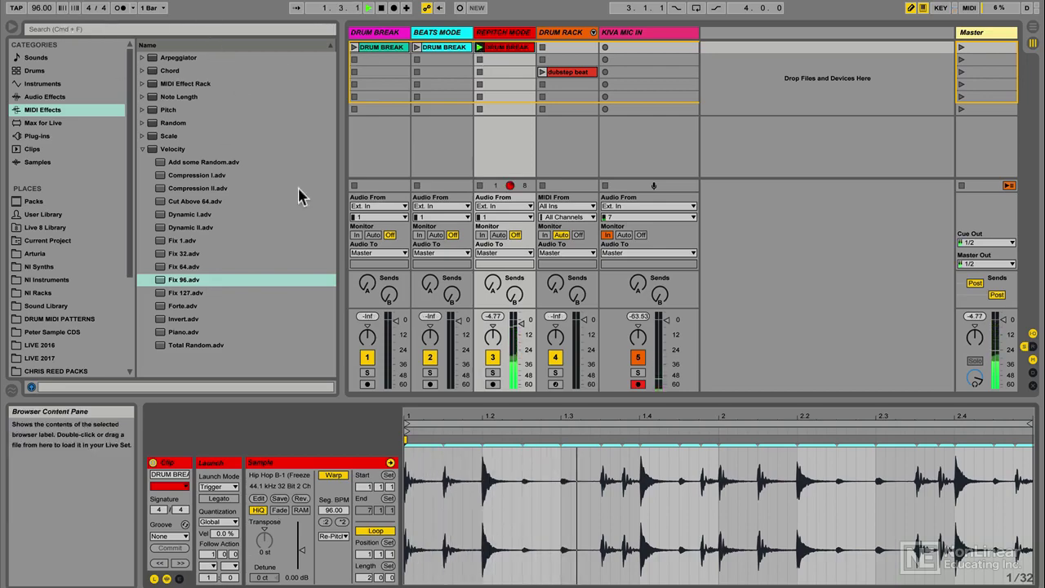
pyautogui.click(522, 321)
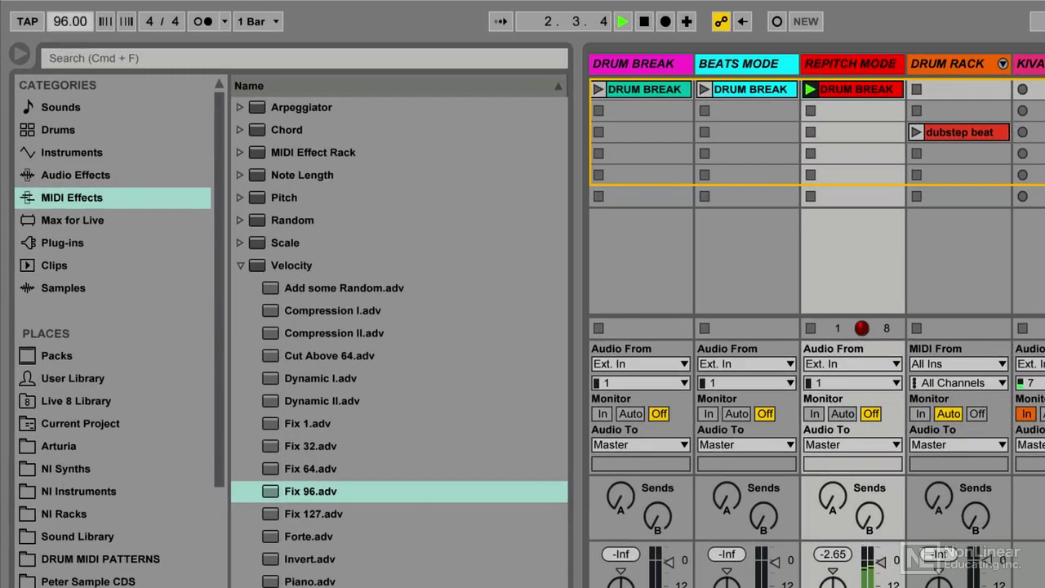
pyautogui.moveTo(41, 7); pyautogui.dragTo(70, 12)
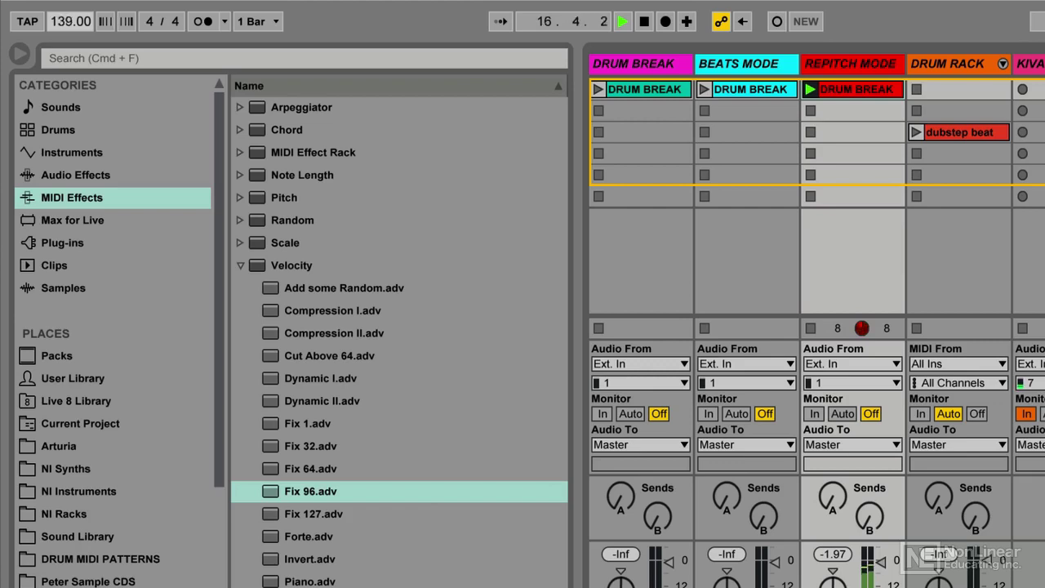
# Set the tempo to 140 BPM and play it briefly with the metronome, then turn the metronome off
pyautogui.moveTo(62, 21); pyautogui.dragTo(62, 21)
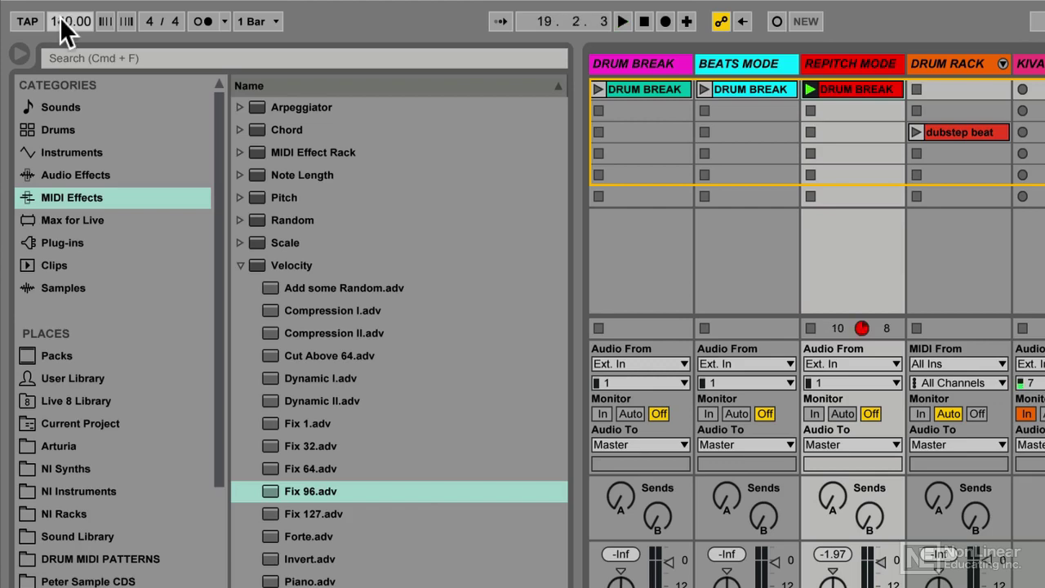
pyautogui.click(202, 21)
pyautogui.press('space')
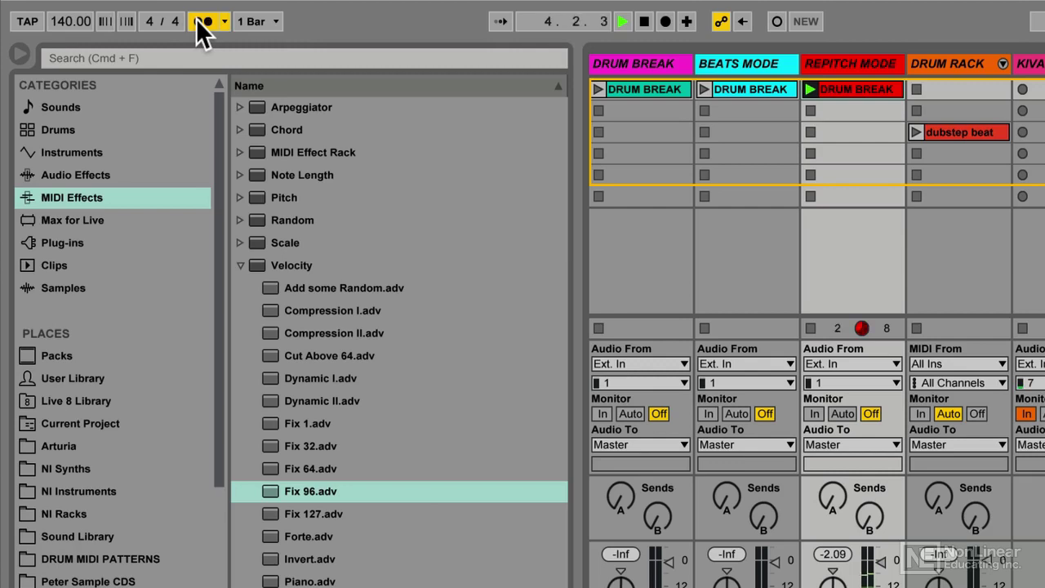
pyautogui.press('space')
pyautogui.click(199, 23)
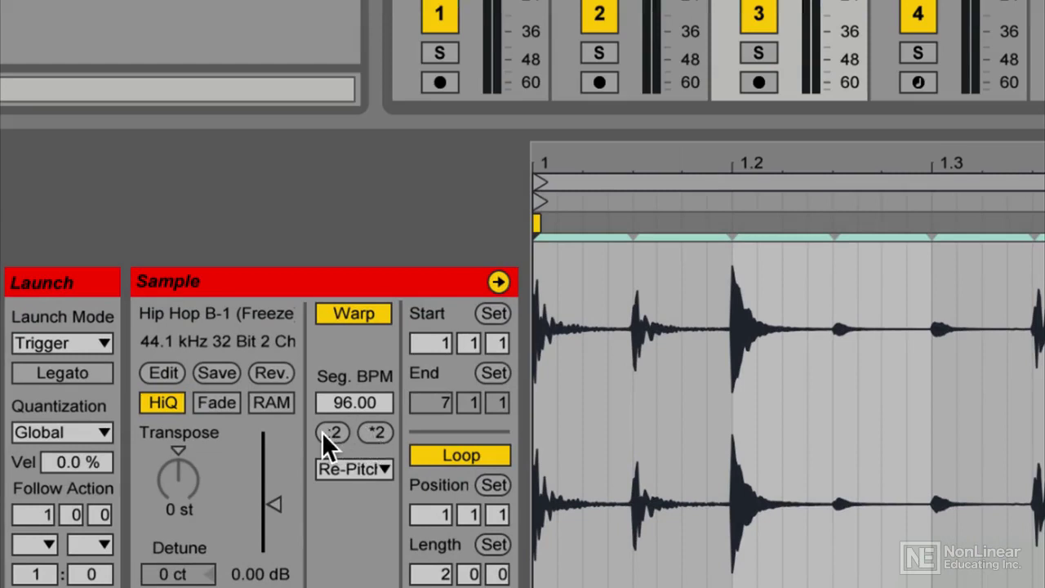
# Double the Re-Pitch break's segment BPM to 192 and play it with the metronome on
pyautogui.click(372, 431)
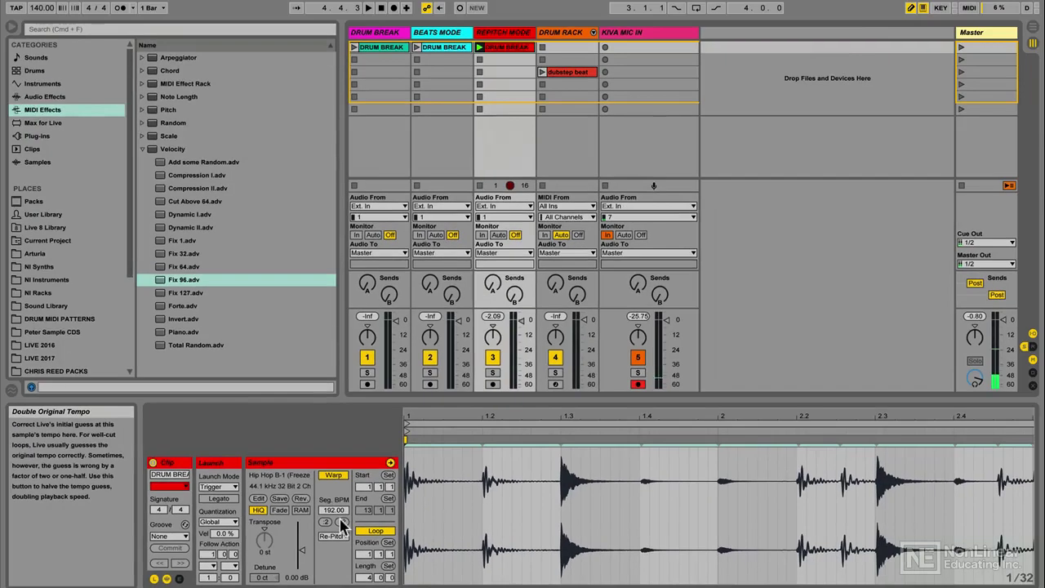
pyautogui.click(119, 10)
pyautogui.press('space')
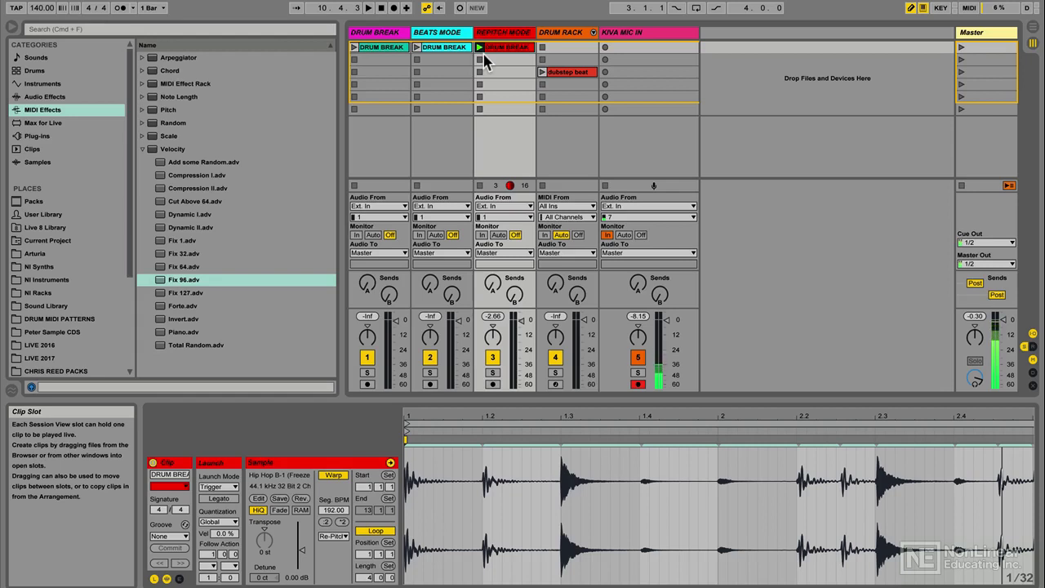
# Show and launch the dubstep beat clip, then stop playback from the transport
pyautogui.click(559, 77)
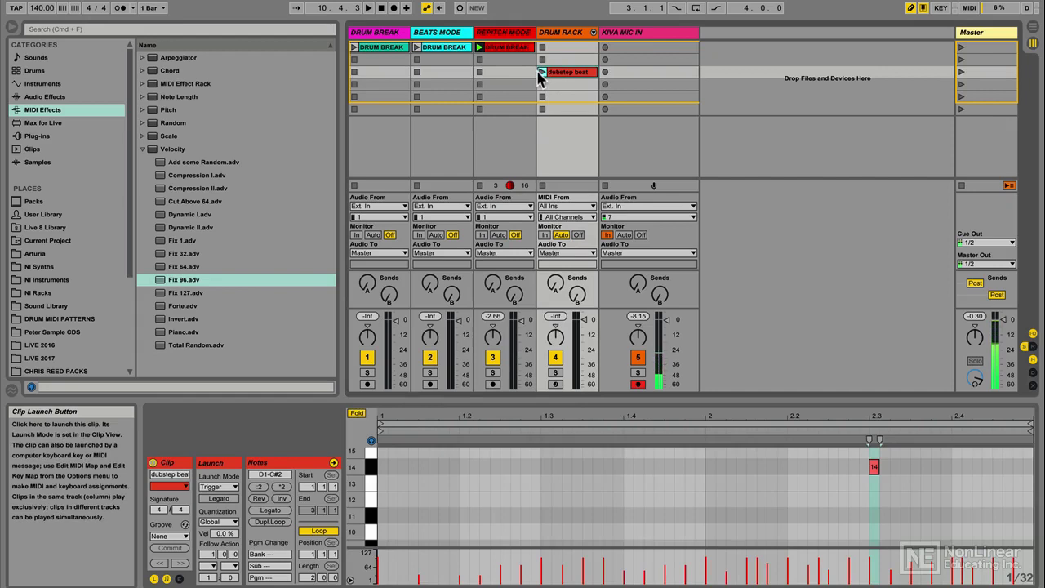
pyautogui.click(541, 72)
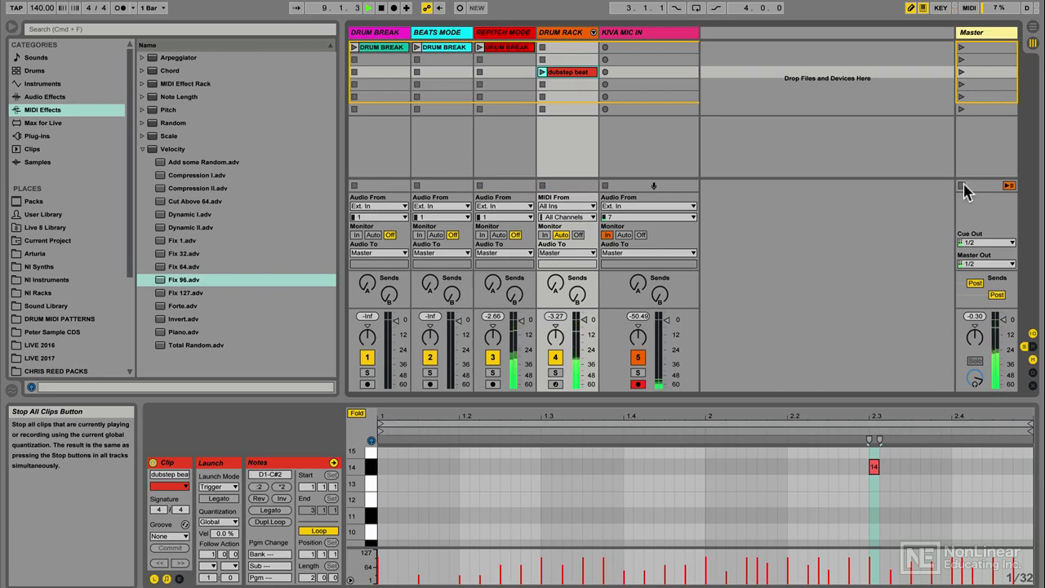
pyautogui.click(382, 9)
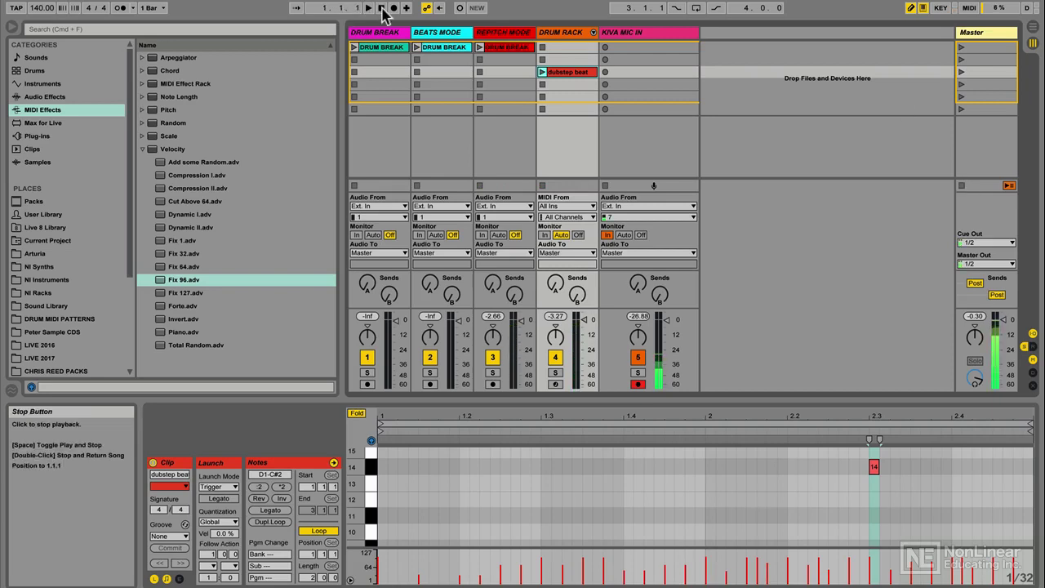